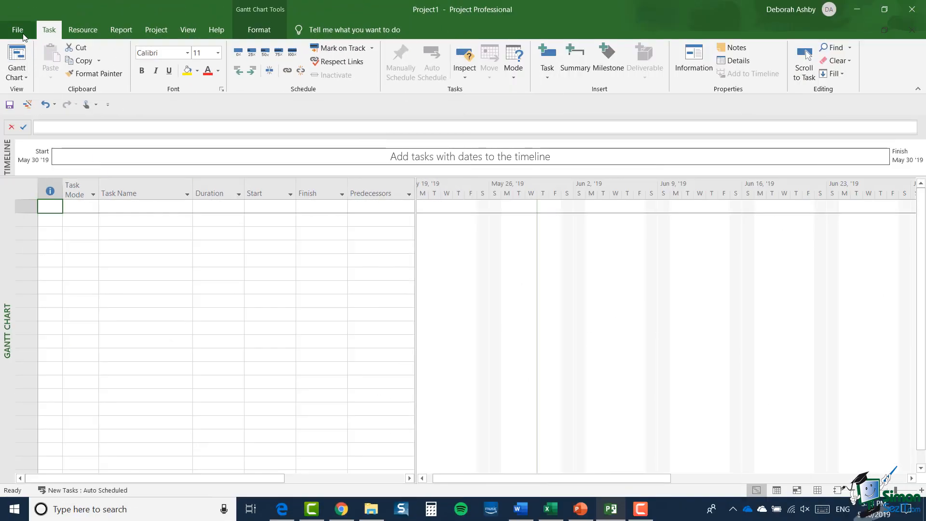
Step: Open the Excel workbook SimonSezIT_House_Build_New.xlsx from the Course Files folder, filtering the files by Excel Workbook (*.xlsx)
{"action": "left_click", "coordinate": [21, 31]}
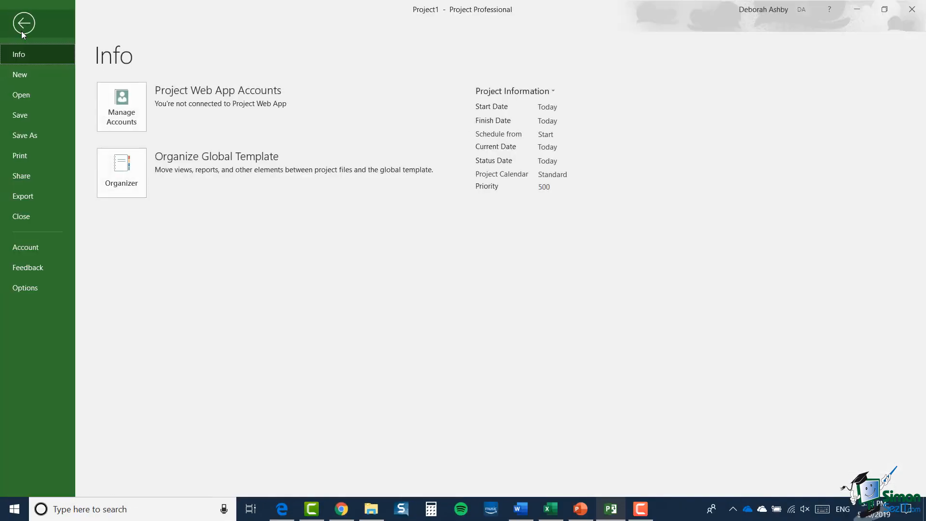
{"action": "left_click", "coordinate": [27, 96]}
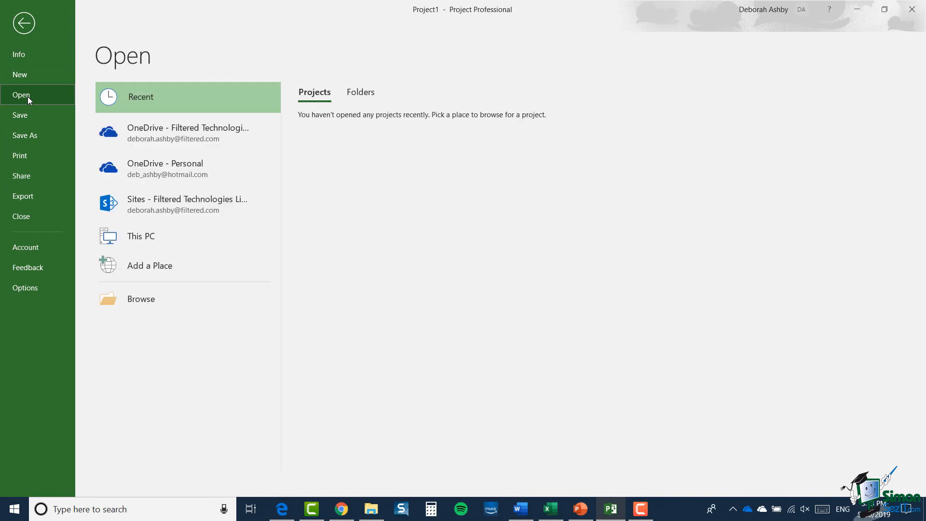
{"action": "left_click", "coordinate": [172, 308]}
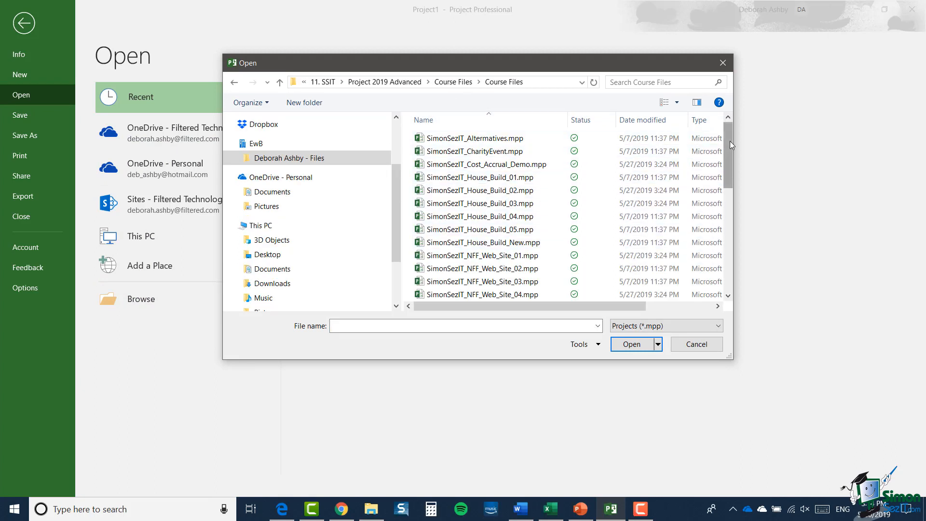
{"action": "left_click_drag", "start_coordinate": [731, 141], "coordinate": [726, 169]}
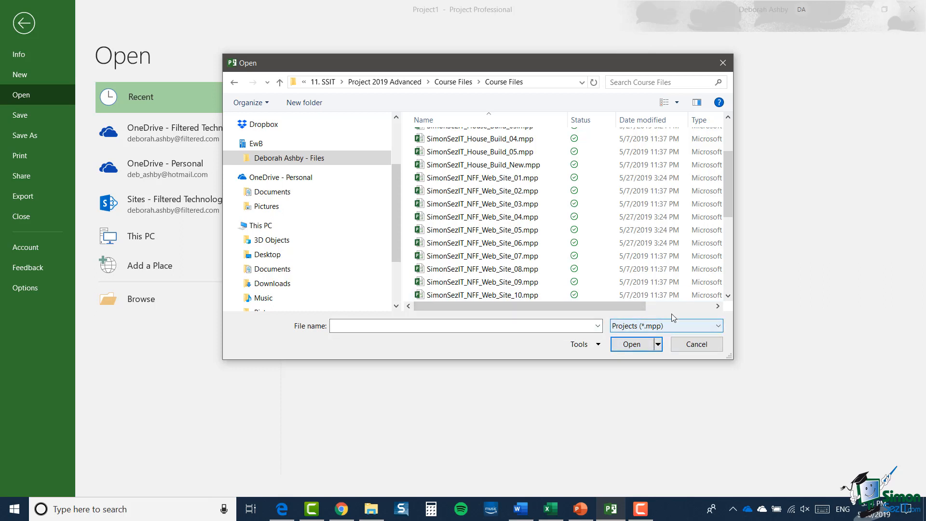
{"action": "left_click_drag", "start_coordinate": [727, 197], "coordinate": [736, 160]}
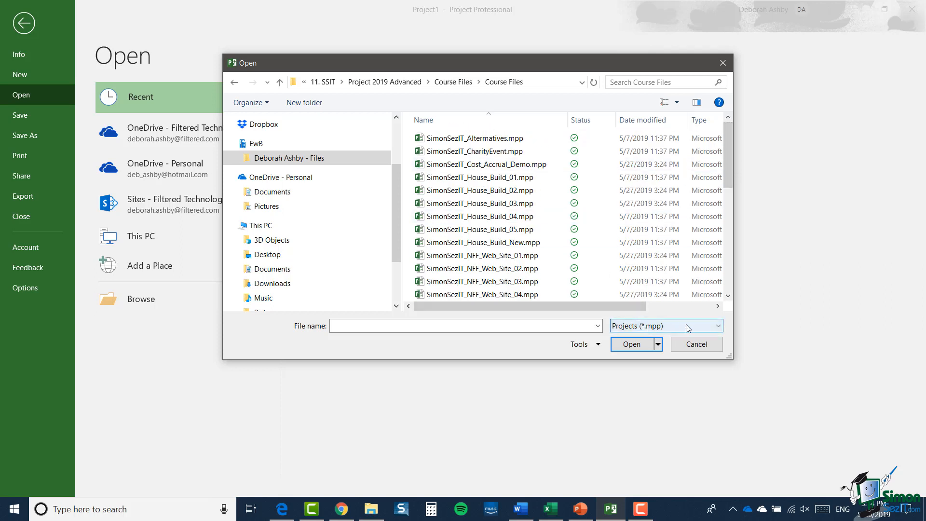
{"action": "left_click", "coordinate": [719, 327]}
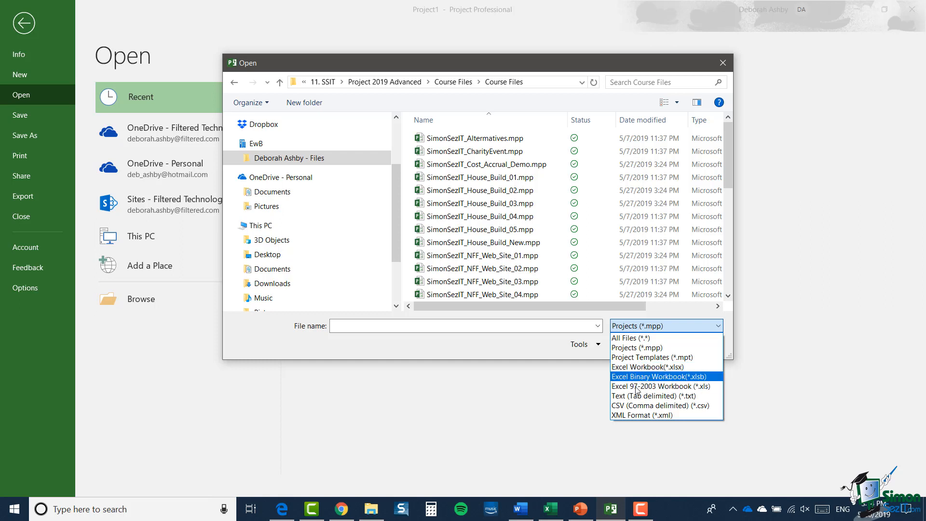
{"action": "left_click", "coordinate": [662, 368]}
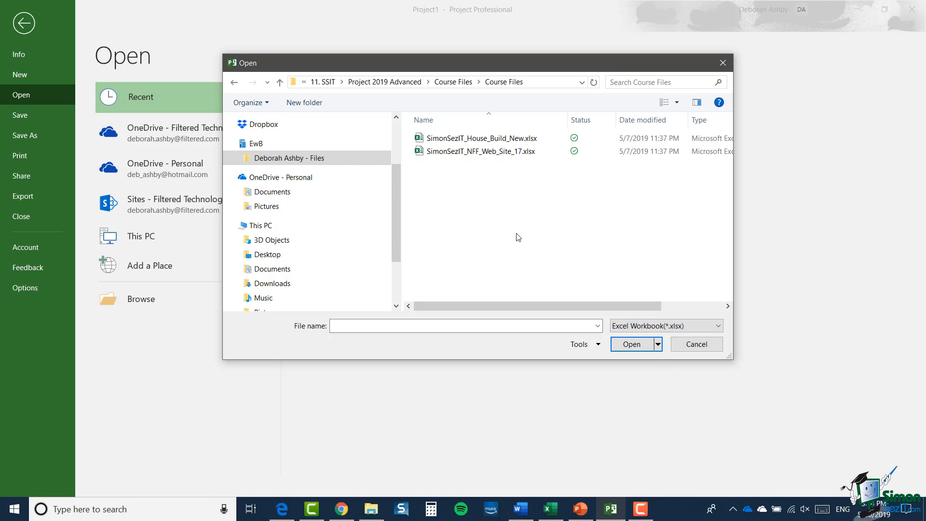
{"action": "left_click", "coordinate": [486, 140]}
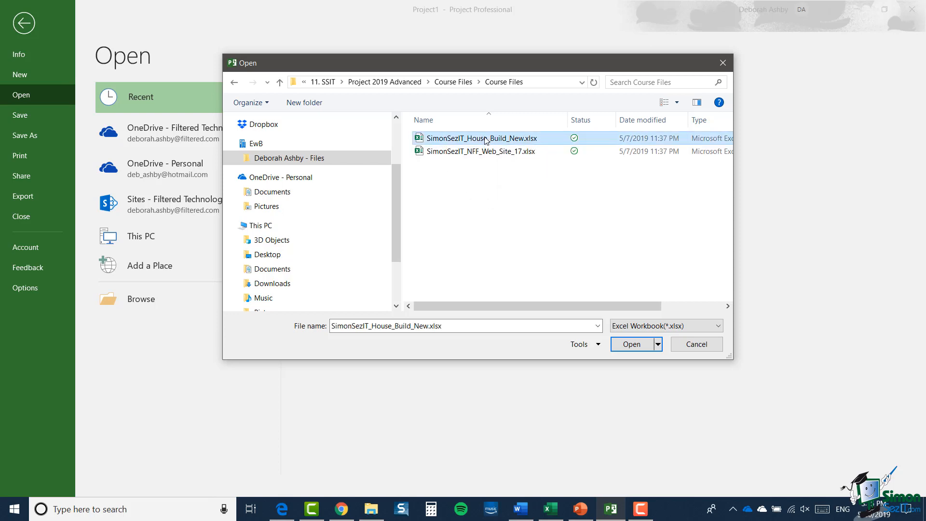
{"action": "left_click", "coordinate": [632, 344]}
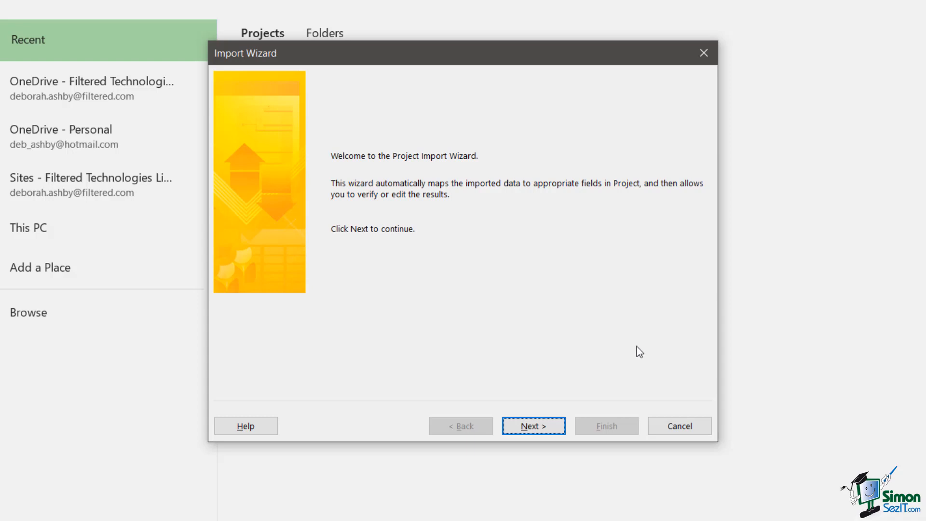
Step: Configure the import to use a new map, create a new project, and include Tasks data with headers
{"action": "left_click", "coordinate": [531, 426]}
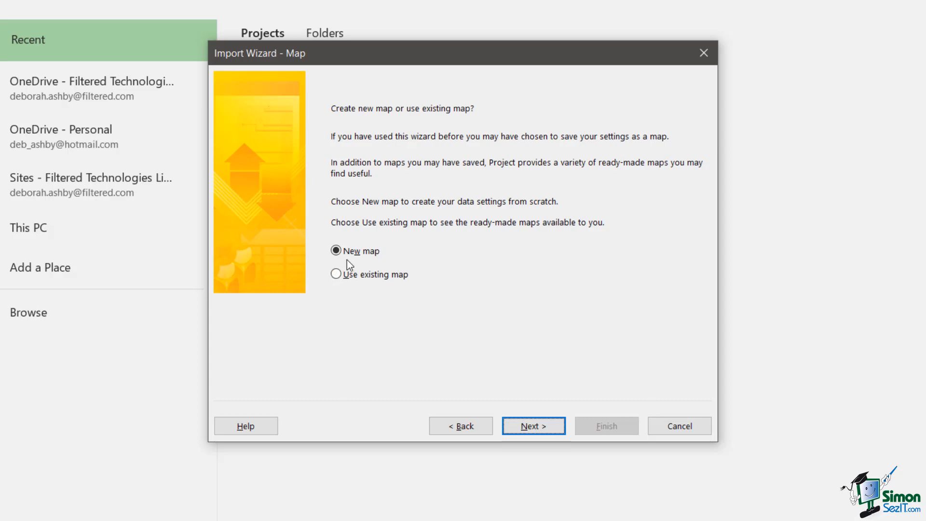
{"action": "left_click", "coordinate": [523, 430]}
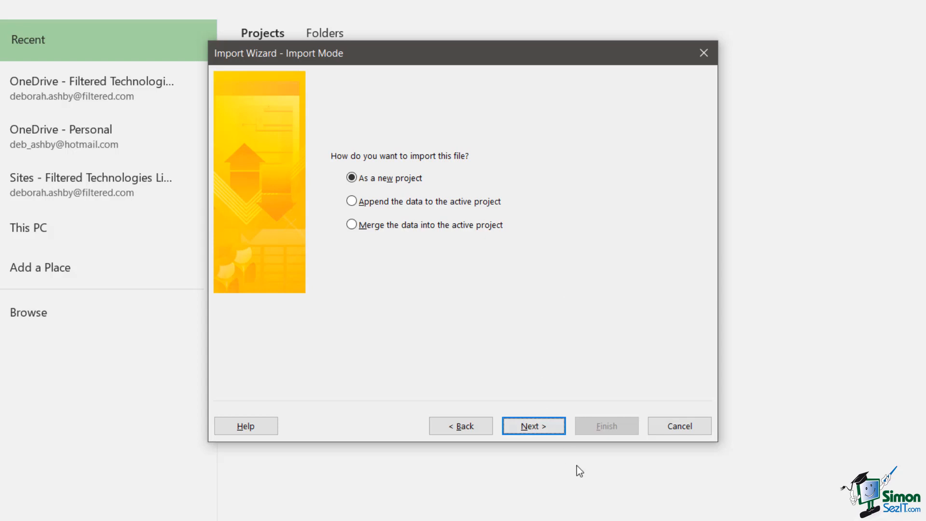
{"action": "left_click", "coordinate": [543, 430]}
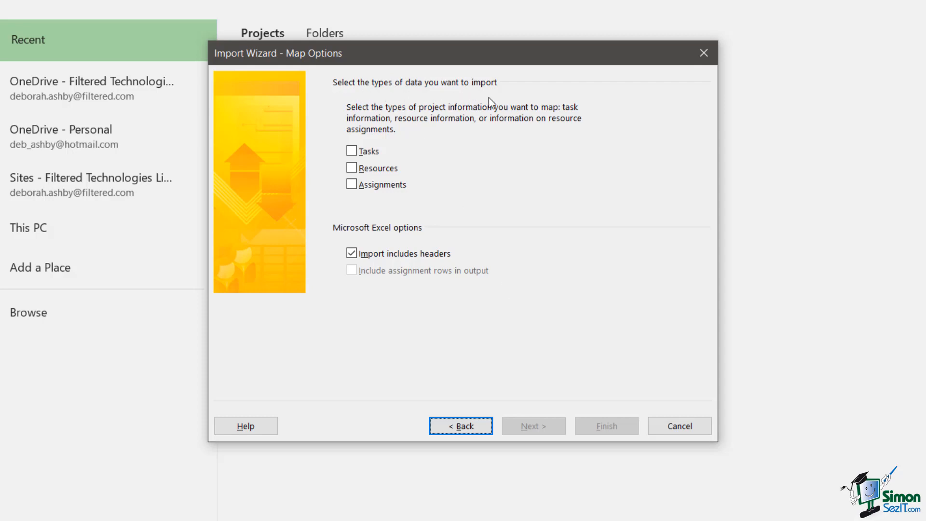
{"action": "left_click", "coordinate": [352, 151]}
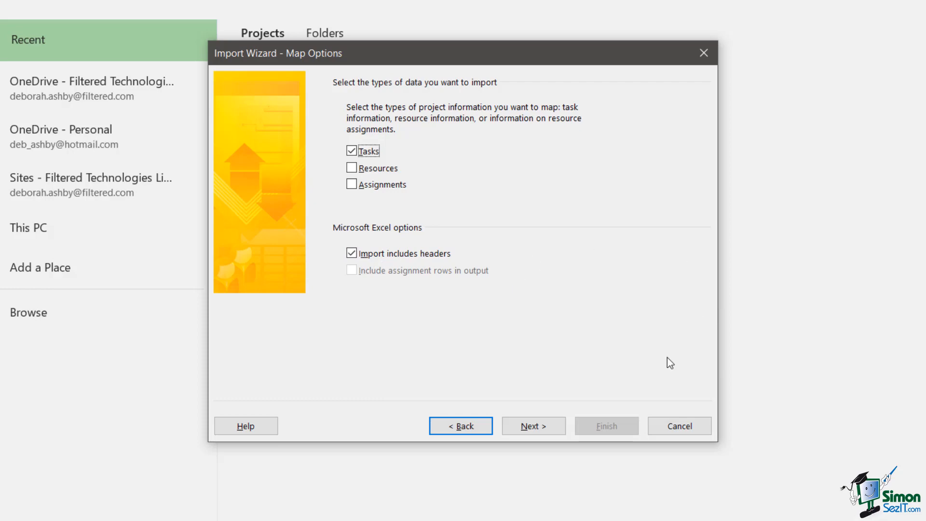
{"action": "left_click", "coordinate": [535, 426]}
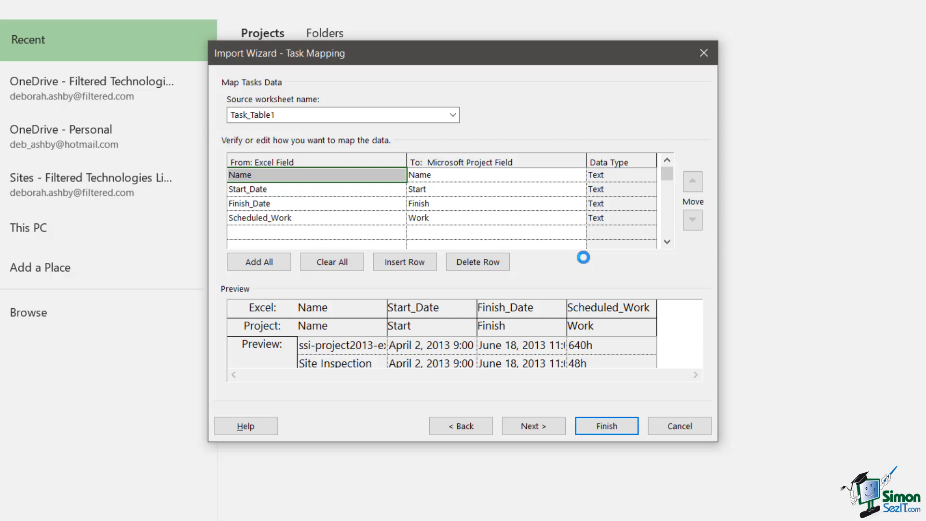
Step: Select Task_Table1 as the source worksheet and accept the task field mapping, keeping Scheduled_Work mapped to Work
{"action": "left_click", "coordinate": [453, 118]}
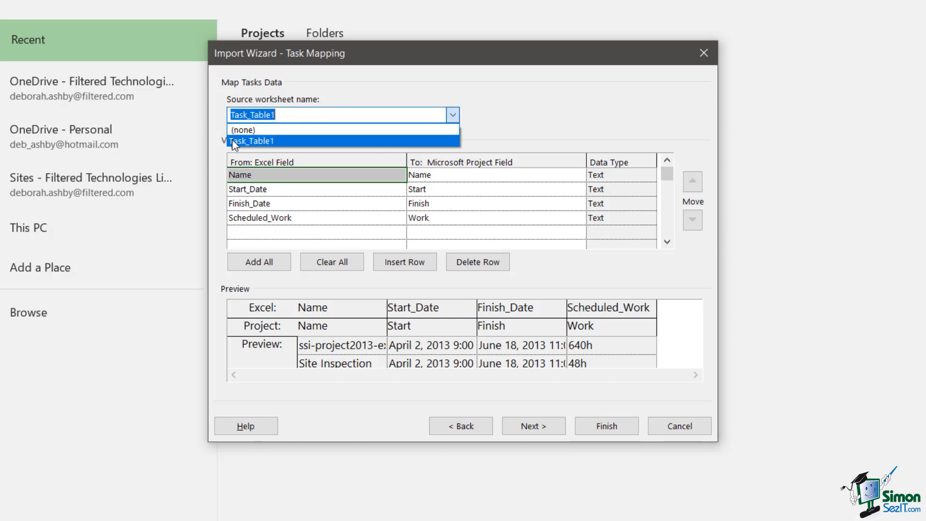
{"action": "left_click", "coordinate": [267, 141]}
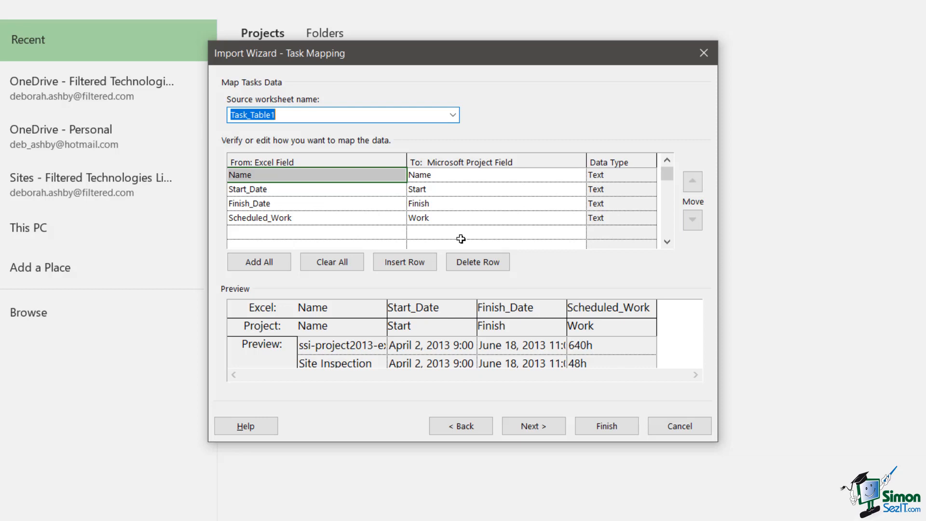
{"action": "left_click", "coordinate": [335, 222]}
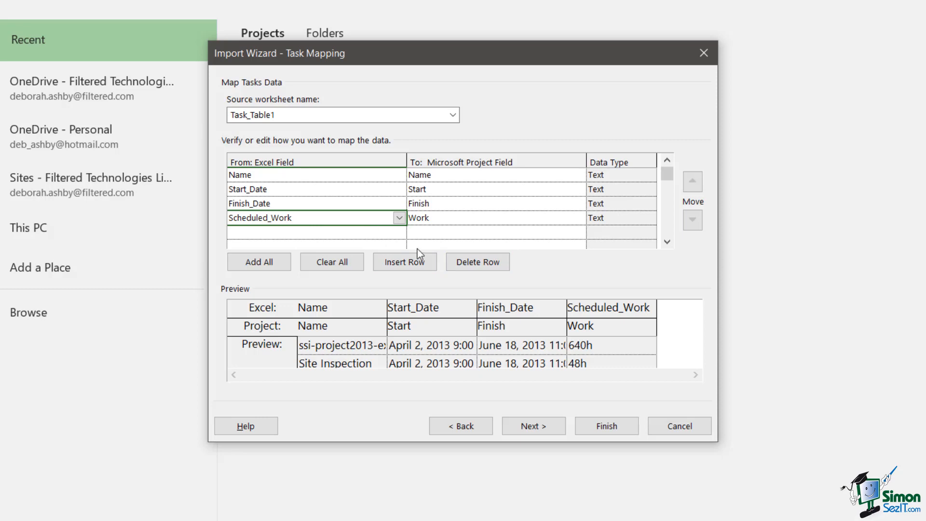
{"action": "left_click", "coordinate": [455, 220]}
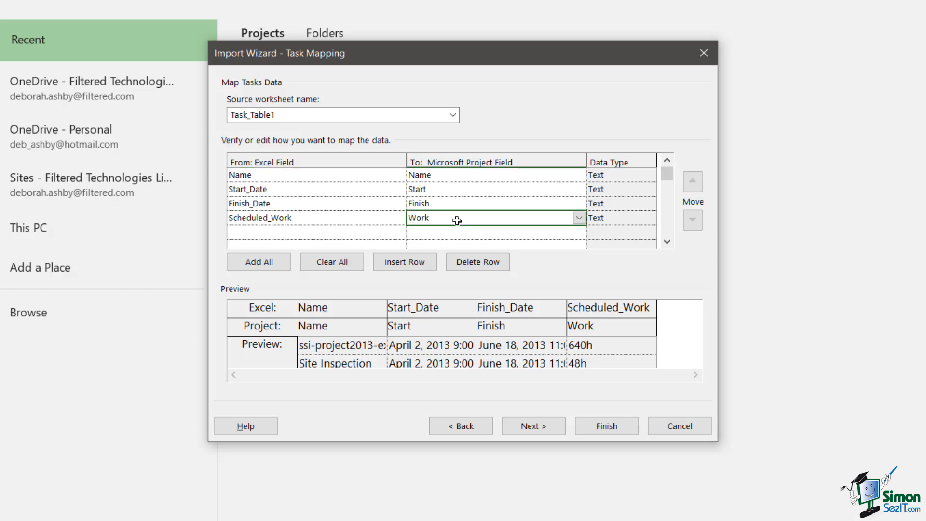
{"action": "left_click", "coordinate": [580, 218]}
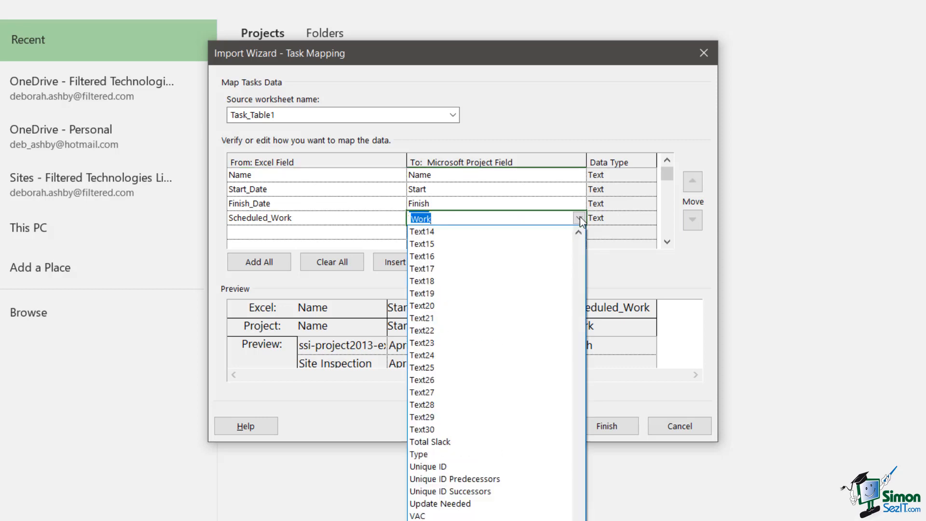
{"action": "left_click", "coordinate": [617, 105]}
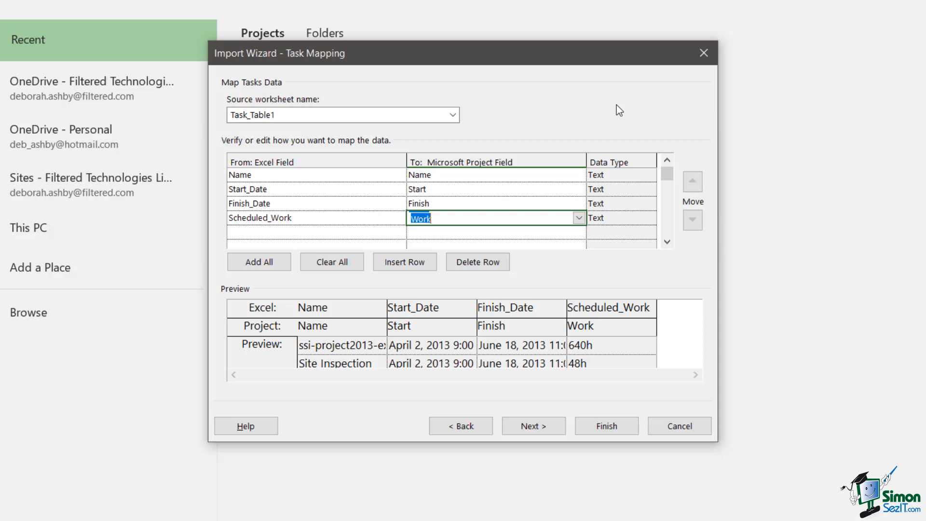
{"action": "left_click", "coordinate": [580, 306]}
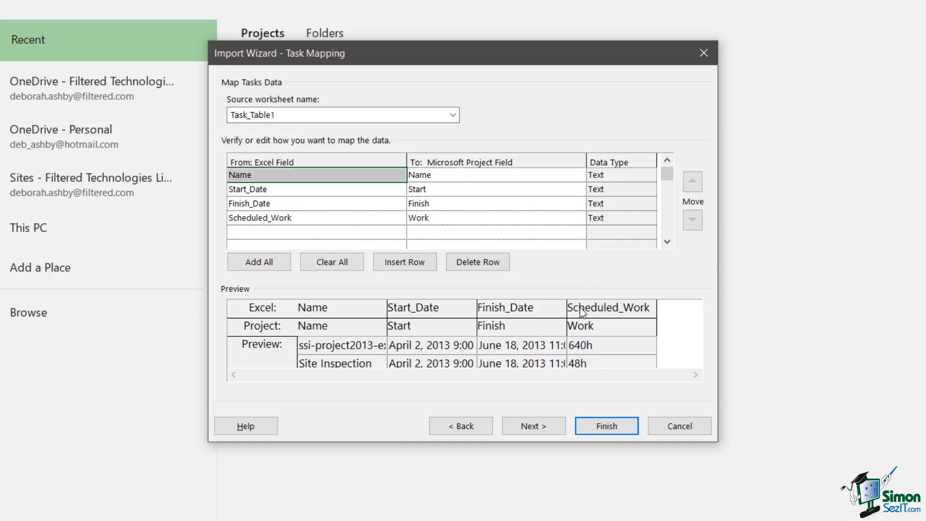
{"action": "left_click", "coordinate": [536, 431]}
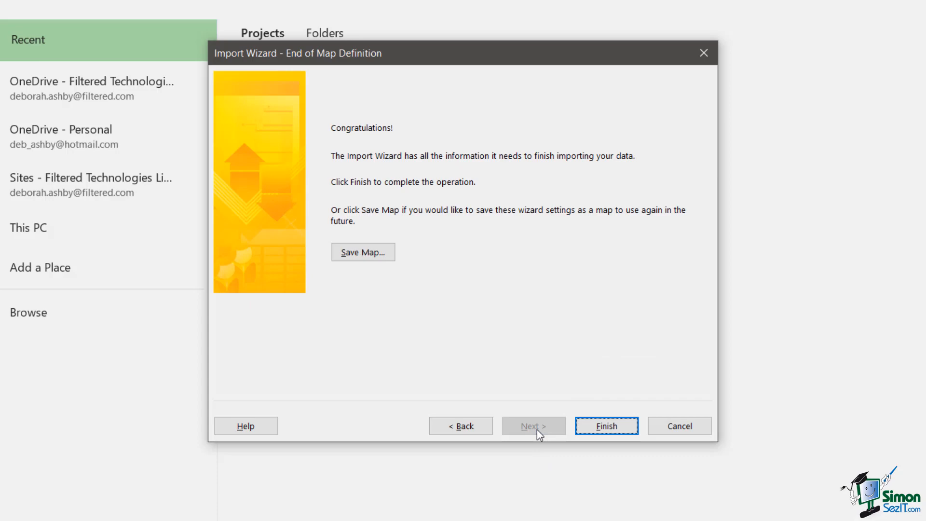
Step: Save the import map as "DA House Build Import Project" and finish the import
{"action": "left_click", "coordinate": [357, 250]}
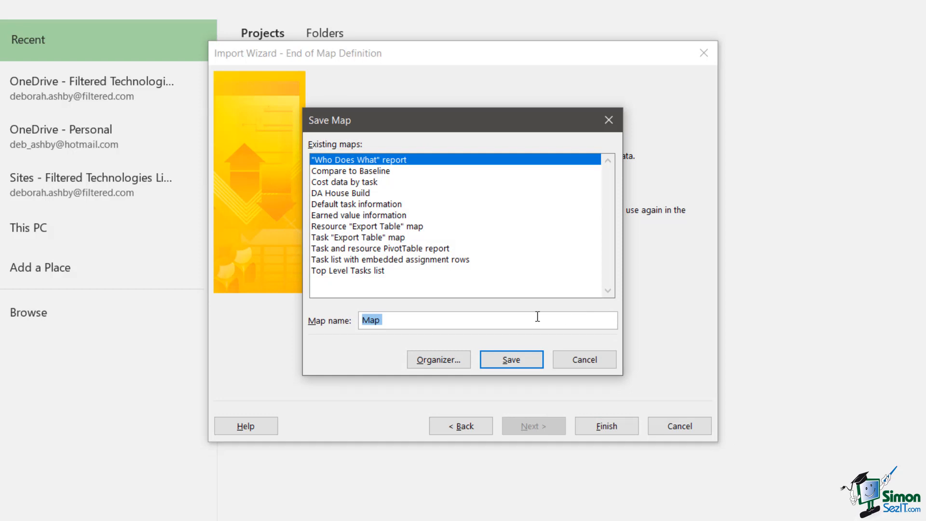
{"action": "type", "text": "DA House Build Impo"}
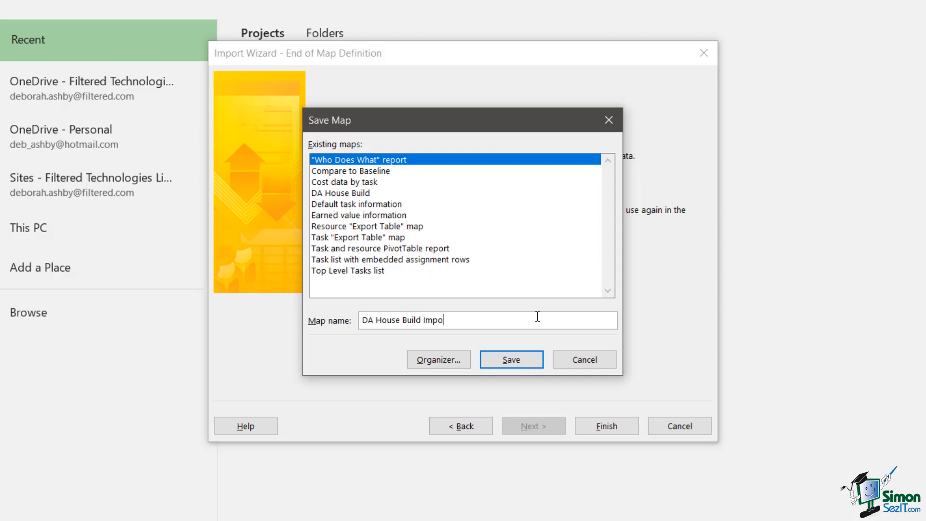
{"action": "type", "text": "rt Projefc"}
{"action": "key", "text": "BackSpace"}
{"action": "key", "text": "BackSpace"}
{"action": "type", "text": "ct"}
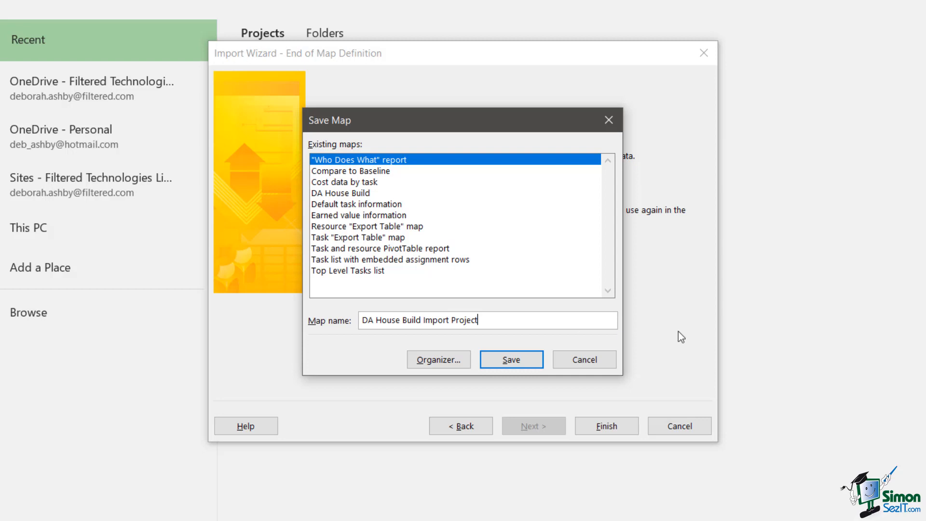
{"action": "left_click", "coordinate": [527, 361]}
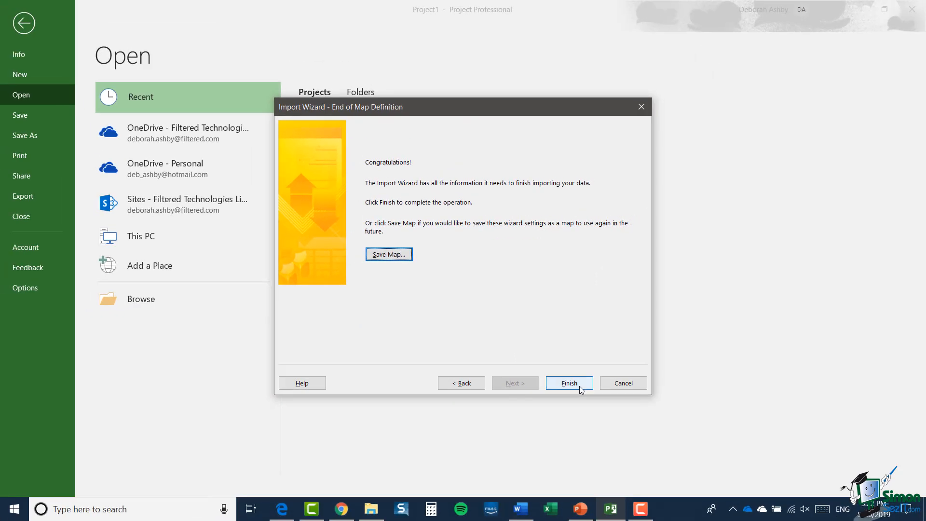
{"action": "left_click", "coordinate": [579, 386]}
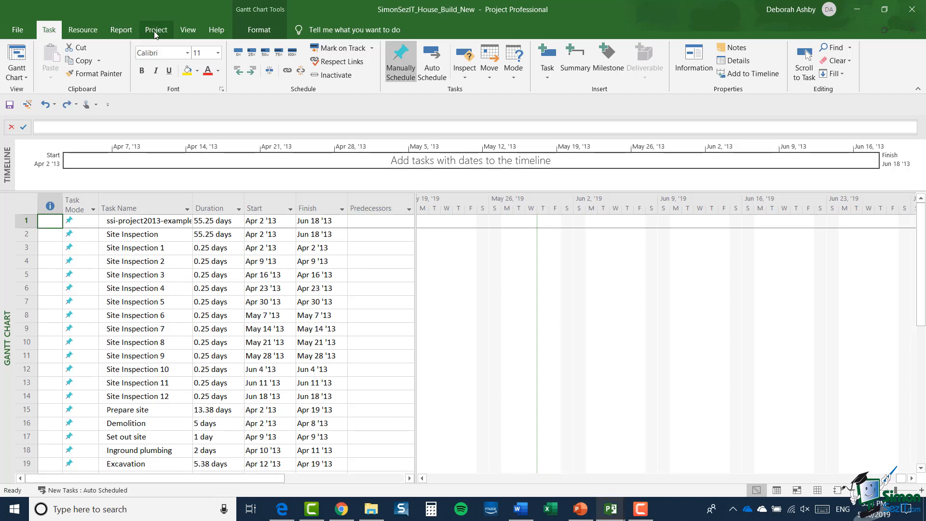
Step: Set the project's start date to April 1, 2019 in the project information
{"action": "left_click", "coordinate": [156, 29]}
{"action": "left_click", "coordinate": [141, 64]}
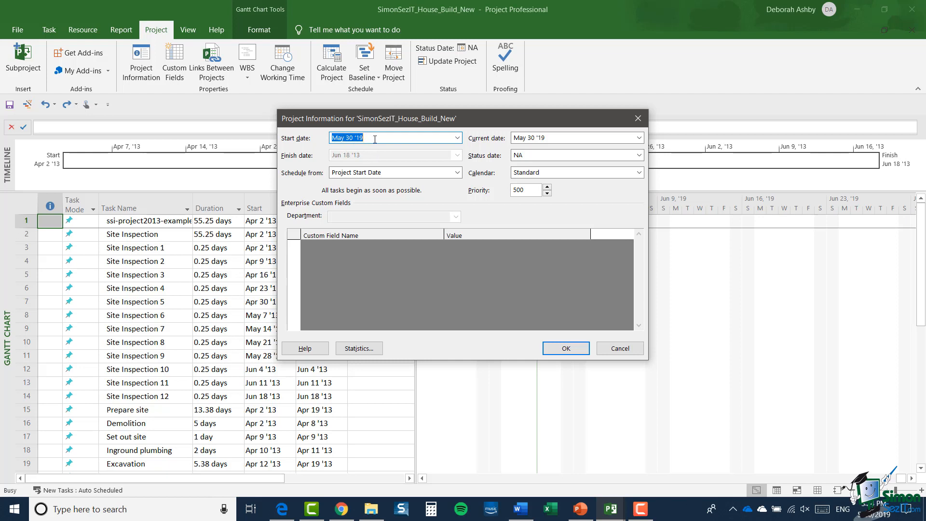
{"action": "left_click", "coordinate": [457, 138]}
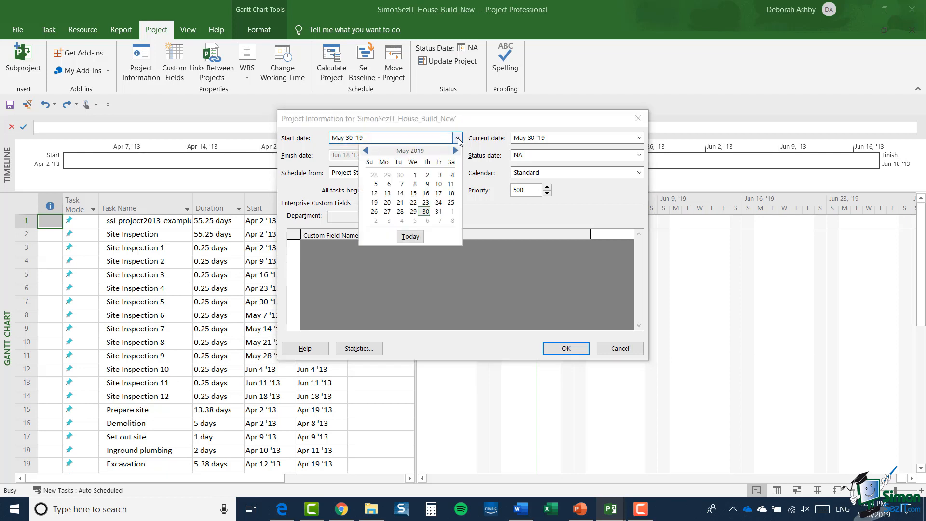
{"action": "left_click", "coordinate": [367, 154]}
{"action": "left_click", "coordinate": [387, 174]}
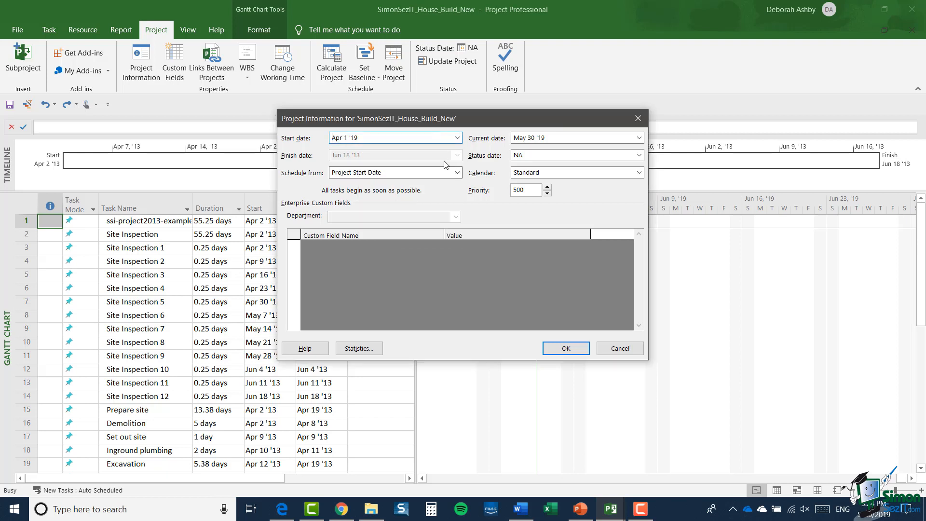
{"action": "left_click", "coordinate": [564, 348]}
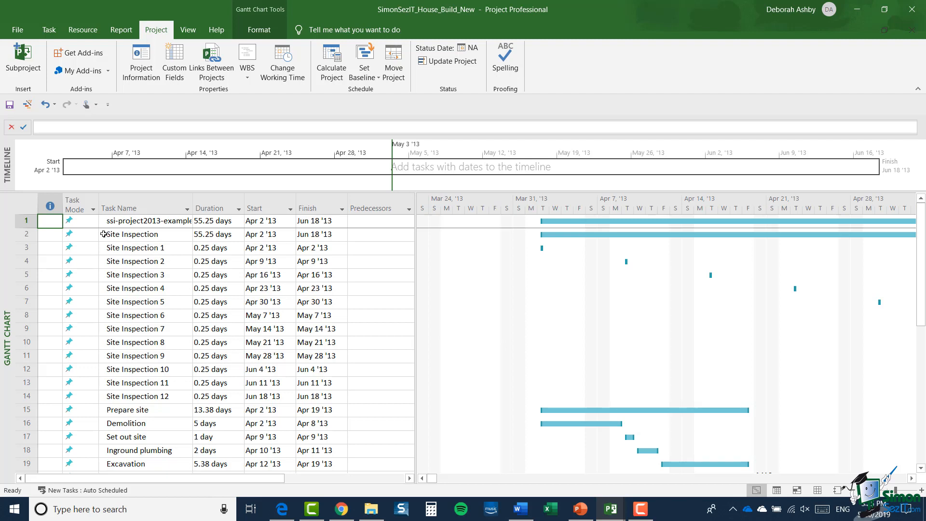
Step: Indent tasks 2 to 14, Site Inspection through Site Inspection 12, one level beneath the first task
{"action": "left_click", "coordinate": [21, 233]}
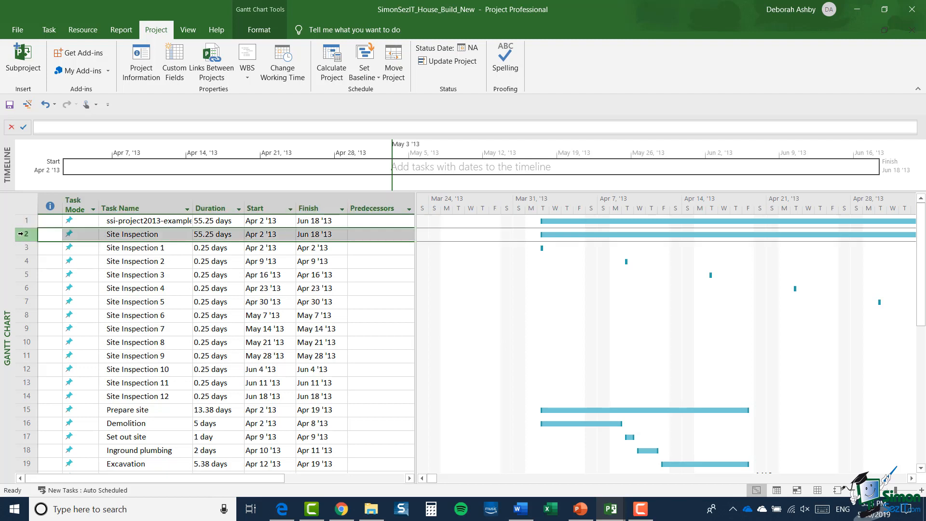
{"action": "left_click_drag", "start_coordinate": [20, 283], "coordinate": [21, 396]}
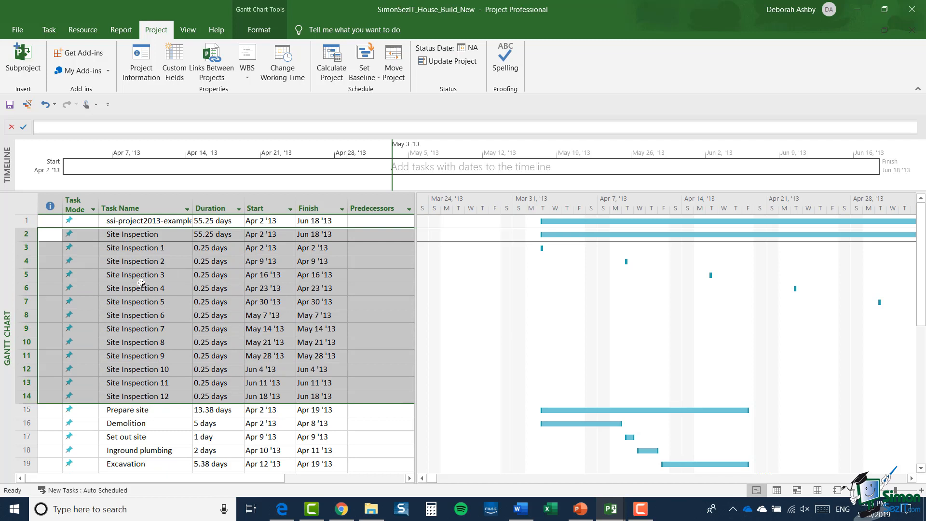
{"action": "left_click", "coordinate": [49, 29]}
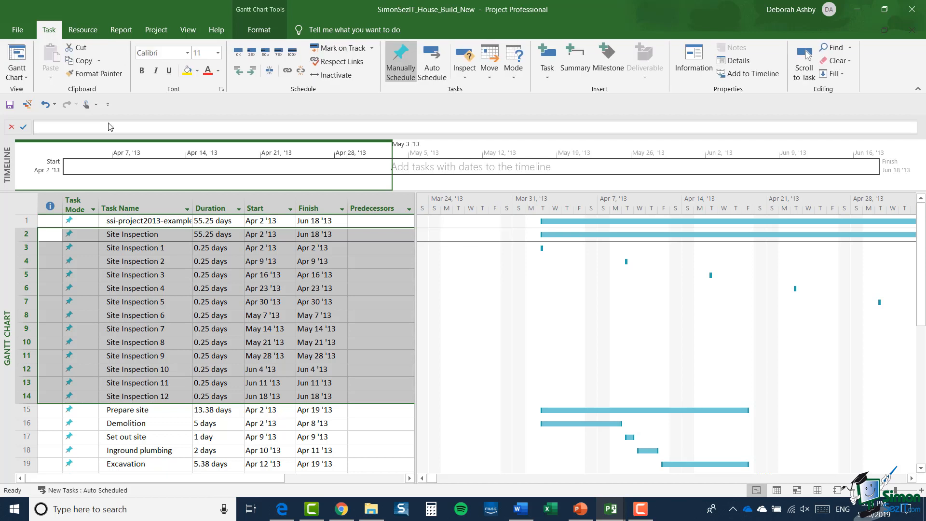
{"action": "left_click", "coordinate": [252, 71]}
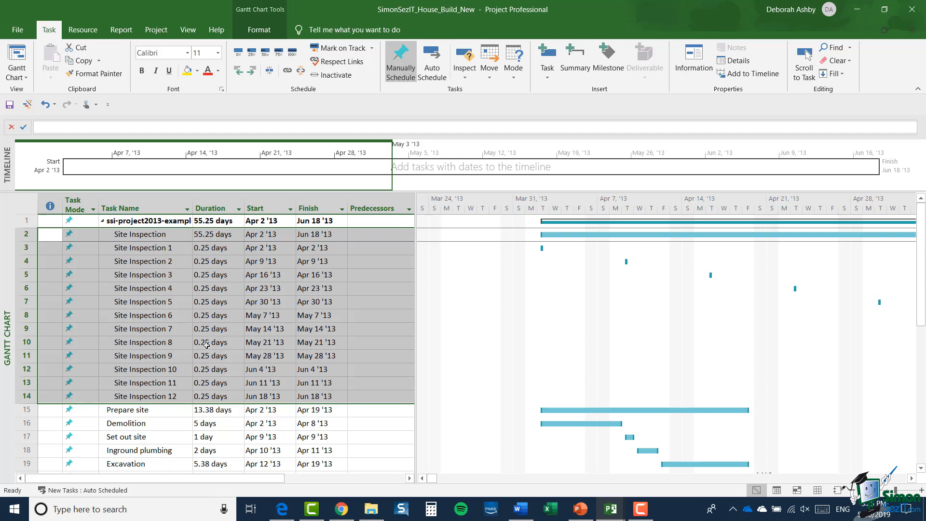
{"action": "left_click", "coordinate": [162, 301]}
{"action": "scroll", "coordinate": [128, 290], "scroll_direction": "down", "scroll_amount": 3}
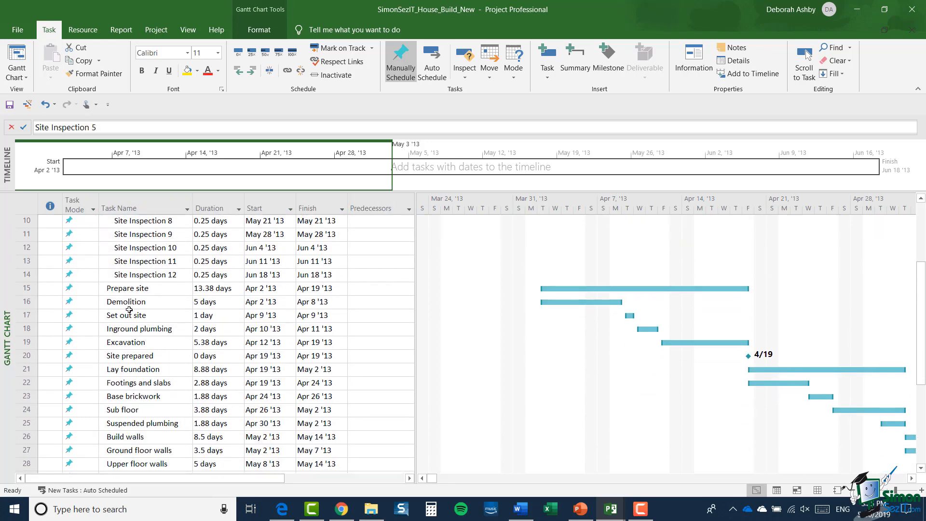
{"action": "scroll", "coordinate": [162, 331], "scroll_direction": "up", "scroll_amount": 3}
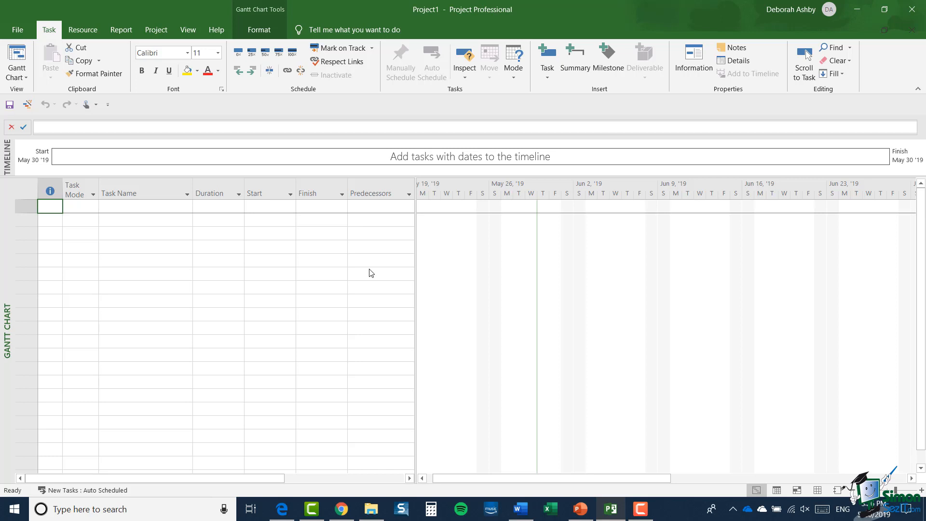
Step: Open the Excel workbook SimonSezIT_House_Build_New.xlsx from the Course Files folder to start its import
{"action": "left_click", "coordinate": [17, 30]}
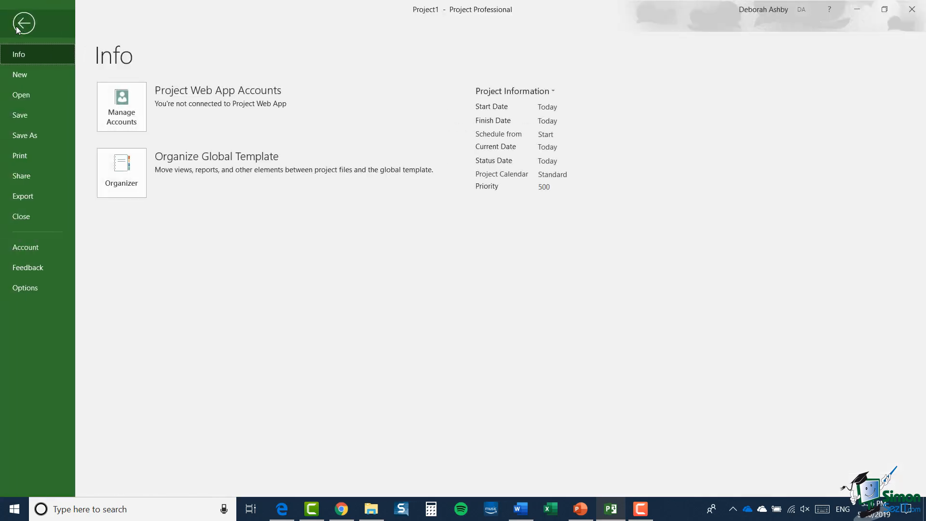
{"action": "left_click", "coordinate": [26, 99]}
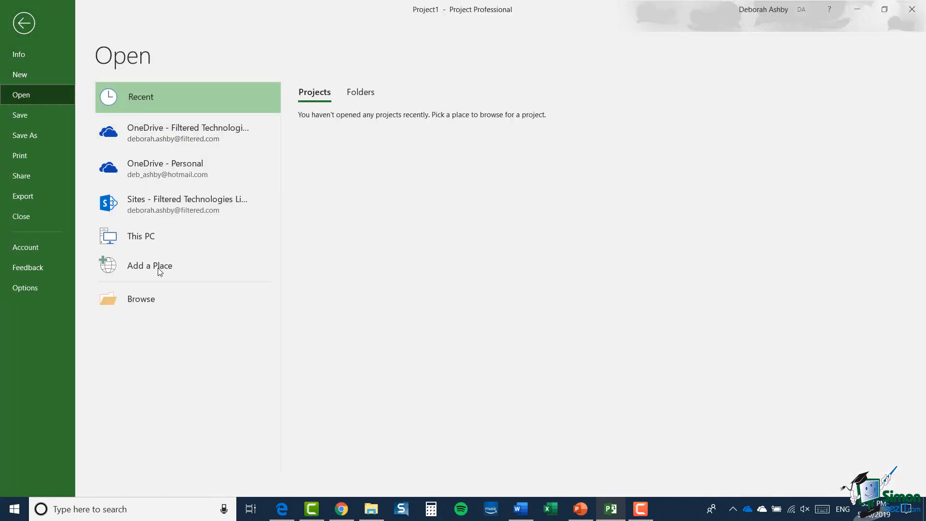
{"action": "left_click", "coordinate": [144, 305]}
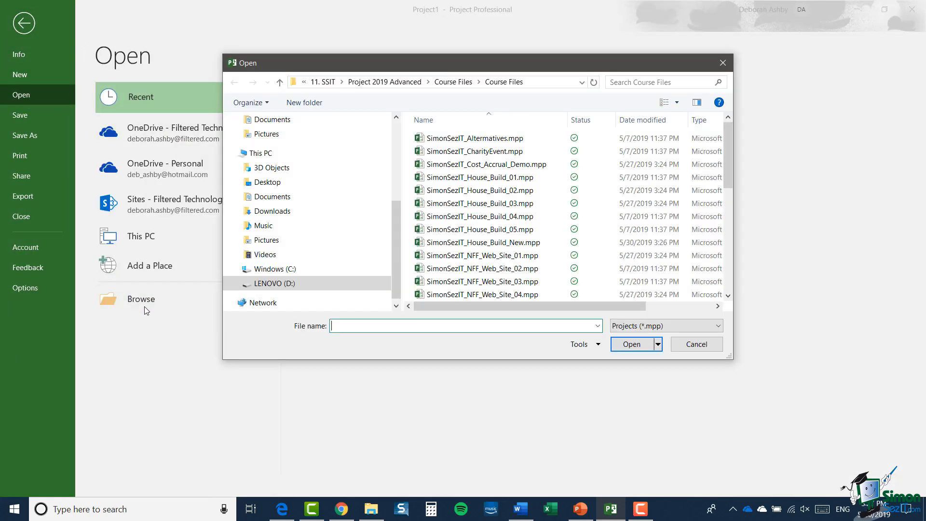
{"action": "left_click", "coordinate": [718, 326]}
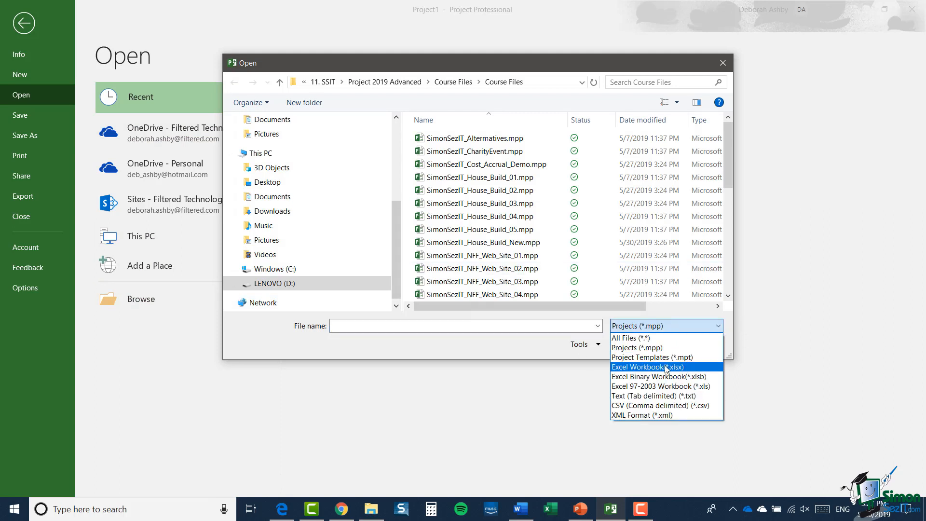
{"action": "left_click", "coordinate": [669, 368]}
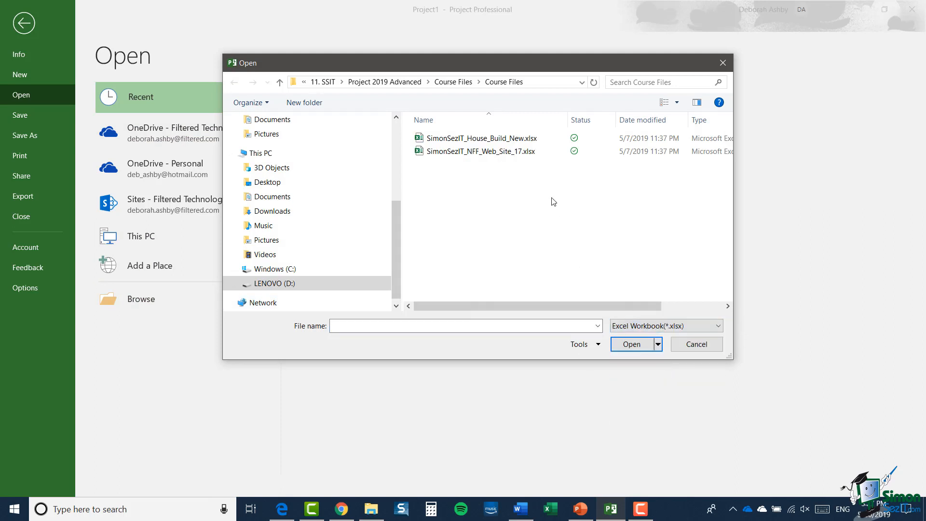
{"action": "left_click", "coordinate": [497, 139]}
{"action": "left_click", "coordinate": [632, 344]}
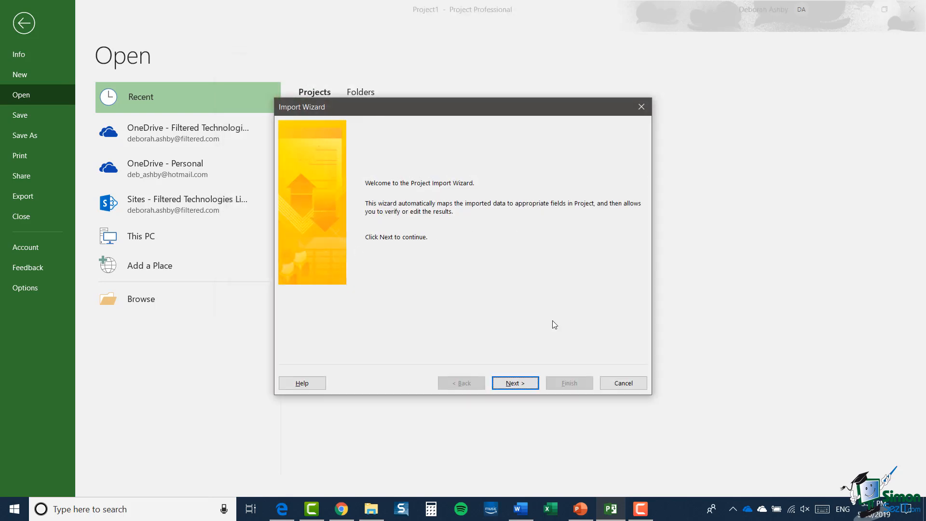
Step: Import the workbook with the existing map "DA House Build Import Project" and finish the wizard
{"action": "left_click", "coordinate": [519, 386]}
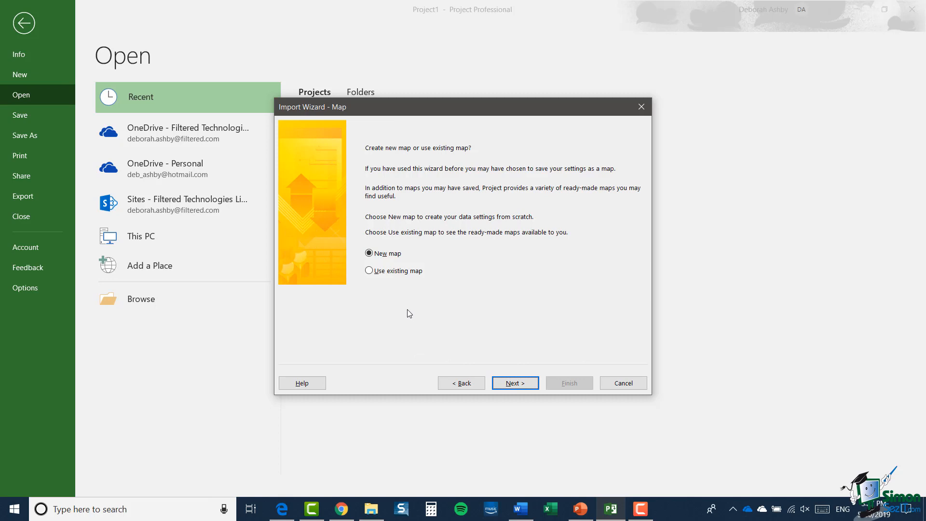
{"action": "left_click", "coordinate": [370, 271]}
{"action": "left_click", "coordinate": [514, 386]}
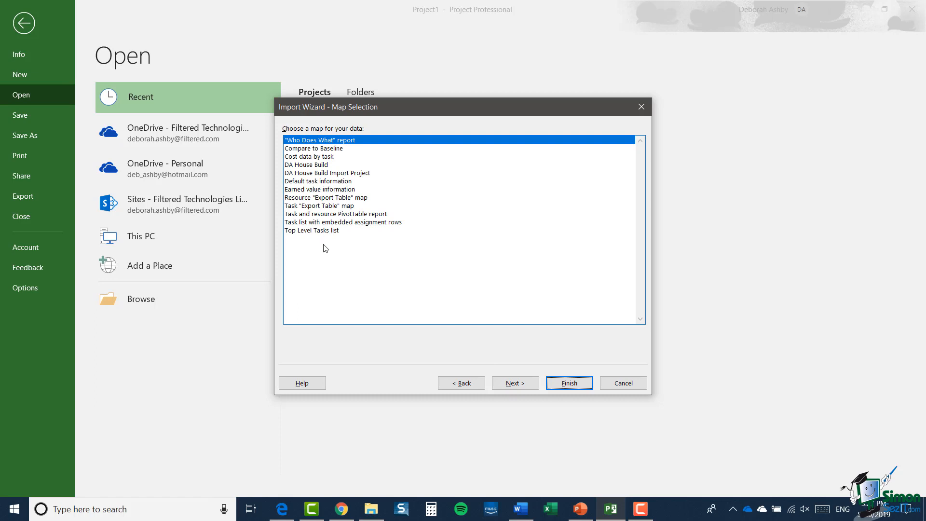
{"action": "left_click", "coordinate": [305, 173]}
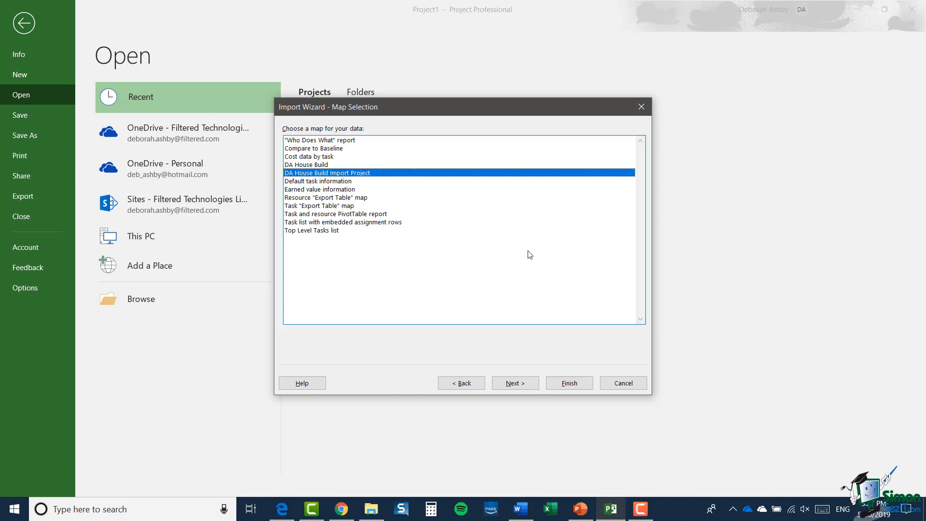
{"action": "left_click", "coordinate": [572, 384]}
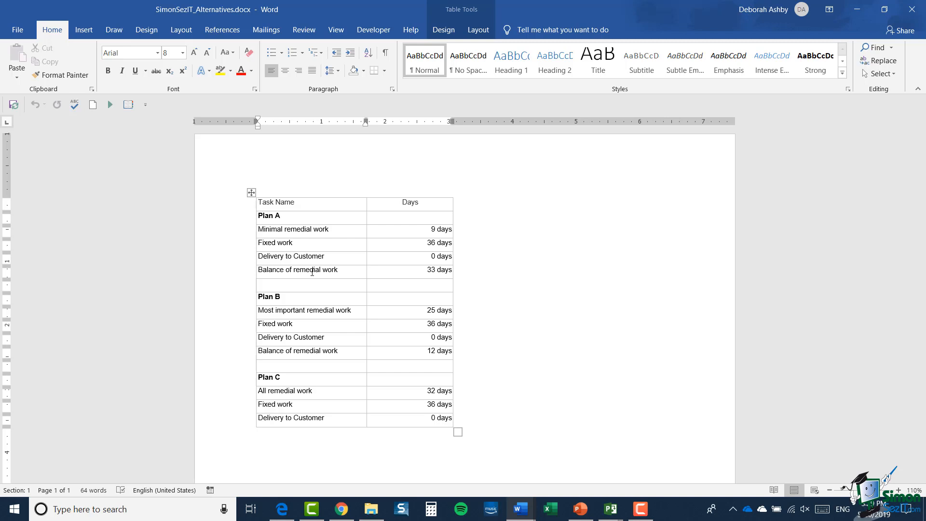
Step: Copy the table rows from Plan A down to Plan C's Delivery to Customer, leaving out the header row
{"action": "left_click", "coordinate": [259, 214]}
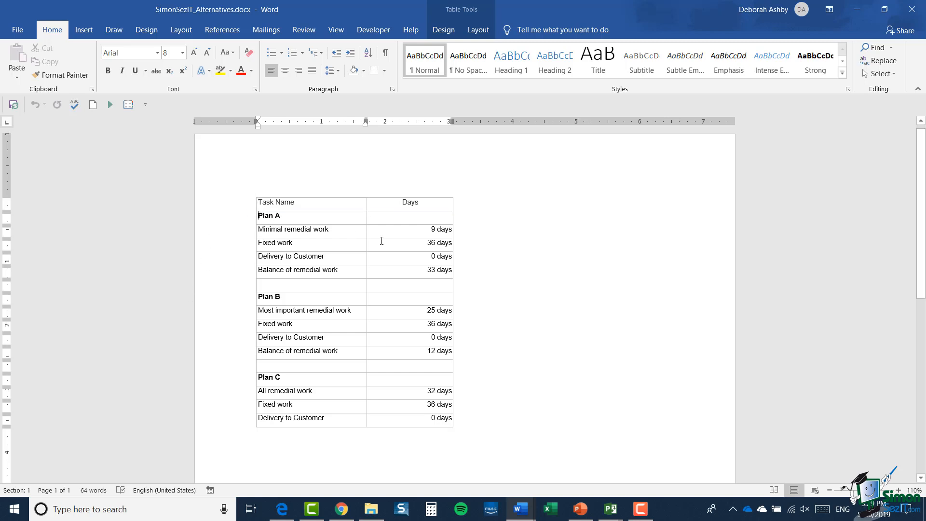
{"action": "left_click_drag", "start_coordinate": [382, 241], "coordinate": [427, 422]}
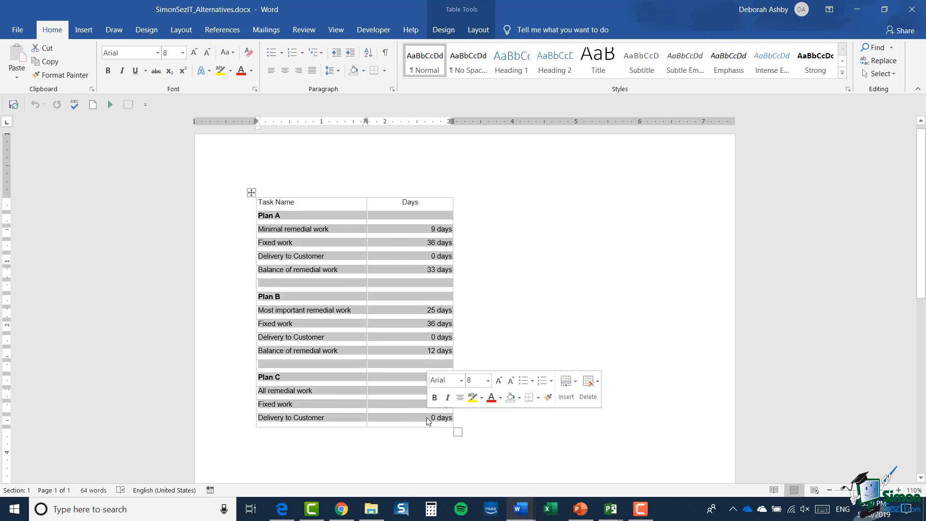
{"action": "key", "text": "ctrl+c"}
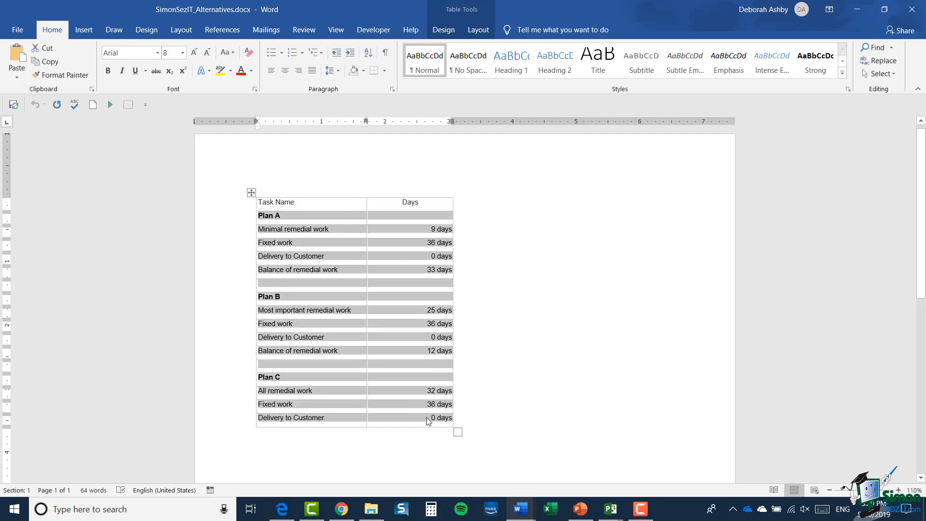
Step: Switch to the blank Project1 in Microsoft Project and paste the copied rows starting at the first Task Name cell
{"action": "left_click", "coordinate": [611, 509]}
{"action": "left_click", "coordinate": [655, 472]}
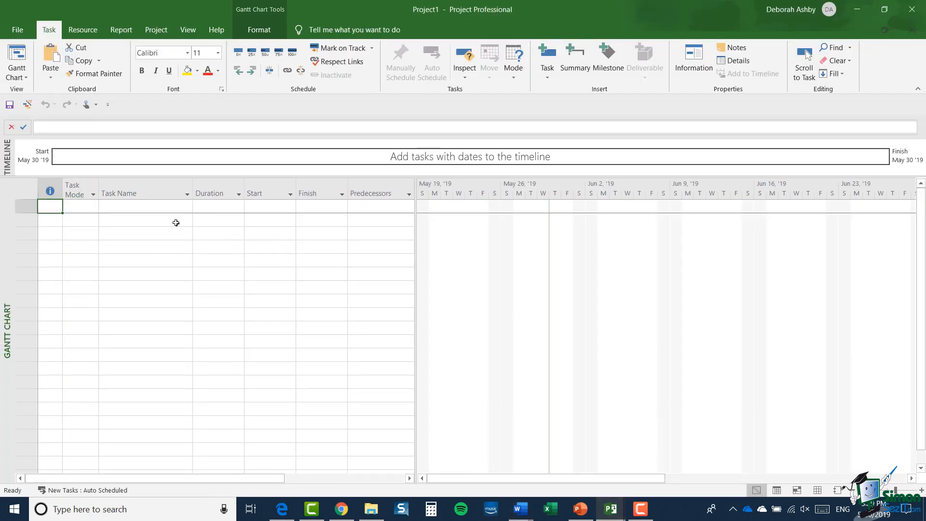
{"action": "left_click", "coordinate": [129, 209]}
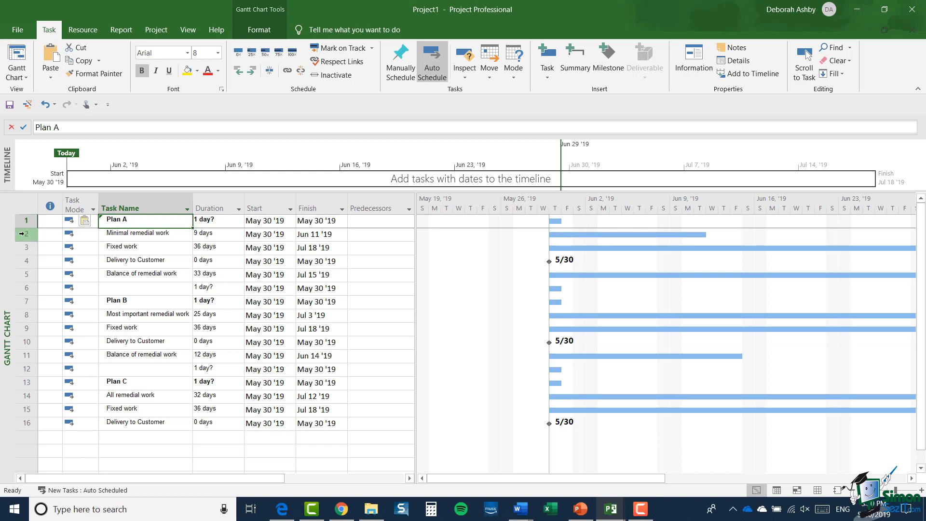
Step: Indent tasks 2 to 5 beneath Plan A, tasks 8 to 11 beneath Plan B, and tasks 14 to 16 beneath Plan C
{"action": "left_click_drag", "start_coordinate": [18, 233], "coordinate": [19, 274]}
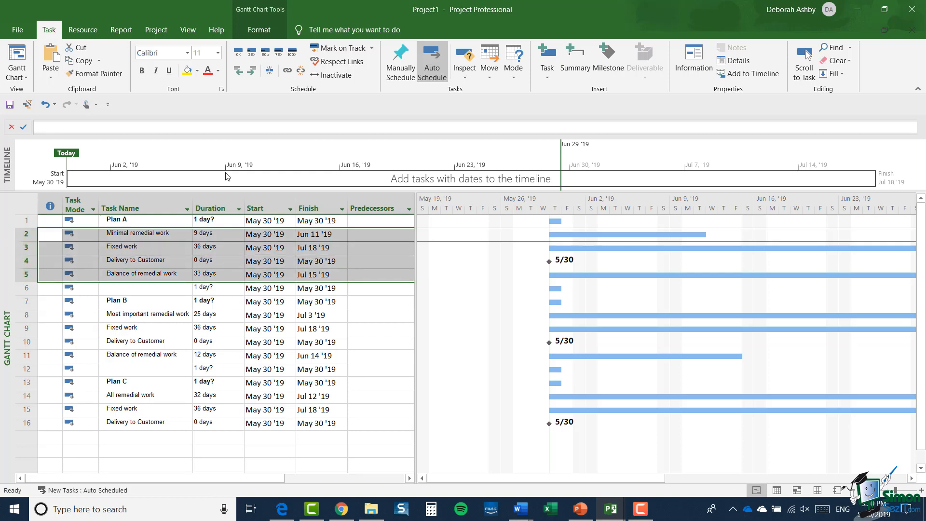
{"action": "left_click", "coordinate": [253, 73]}
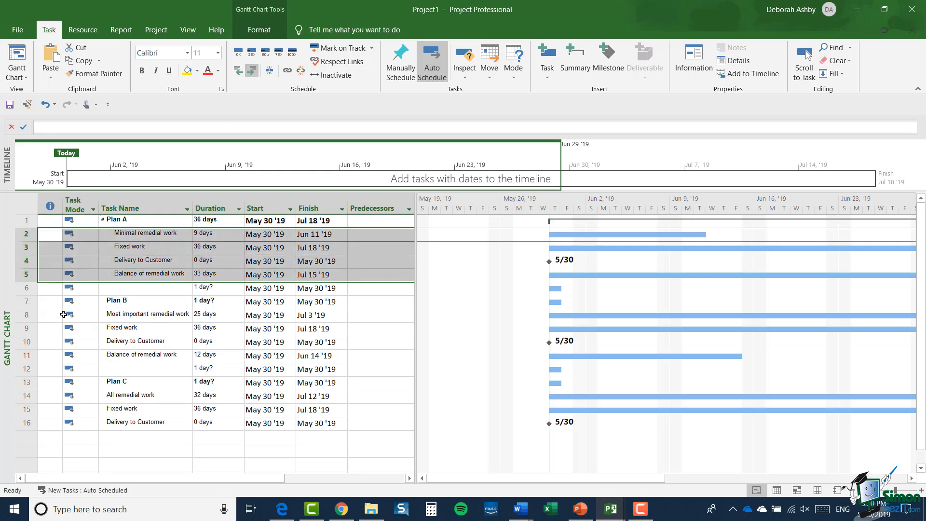
{"action": "left_click_drag", "start_coordinate": [22, 314], "coordinate": [26, 356]}
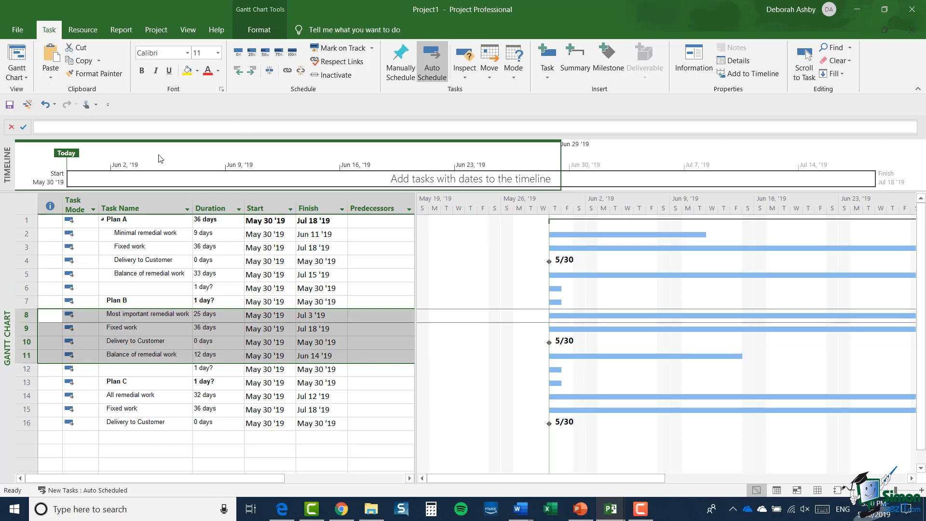
{"action": "left_click", "coordinate": [253, 72]}
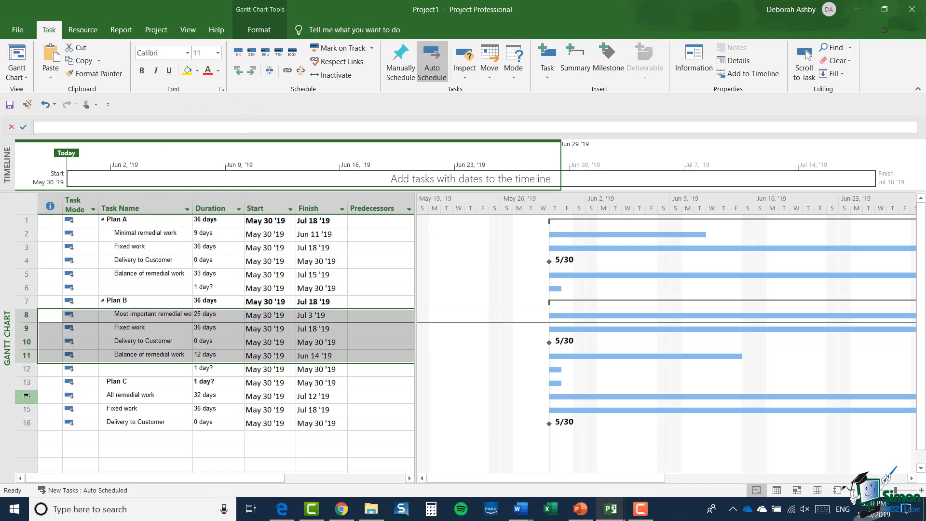
{"action": "left_click_drag", "start_coordinate": [24, 396], "coordinate": [24, 423]}
{"action": "left_click", "coordinate": [253, 72]}
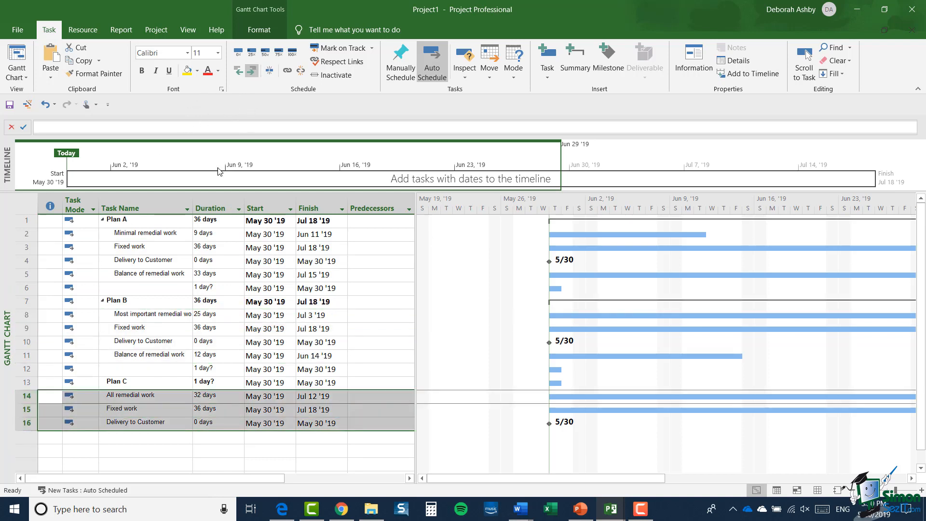
{"action": "left_click", "coordinate": [366, 314]}
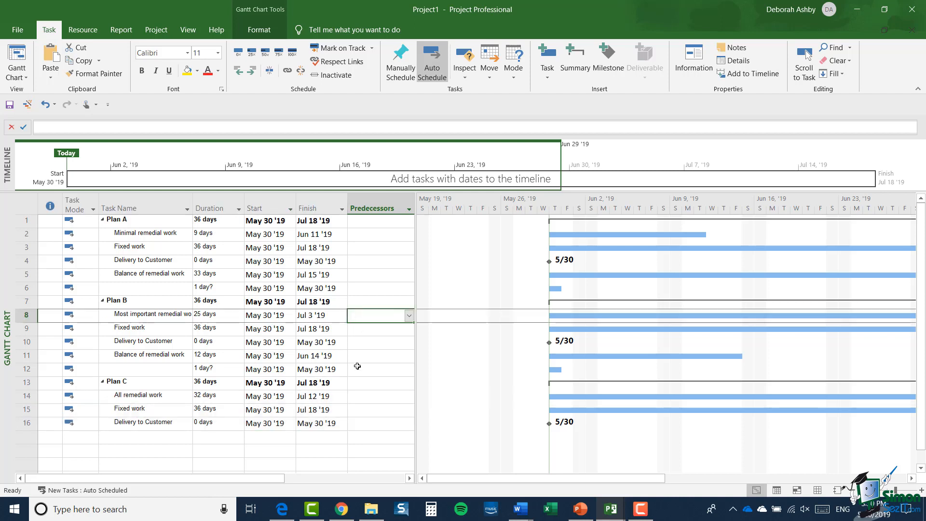